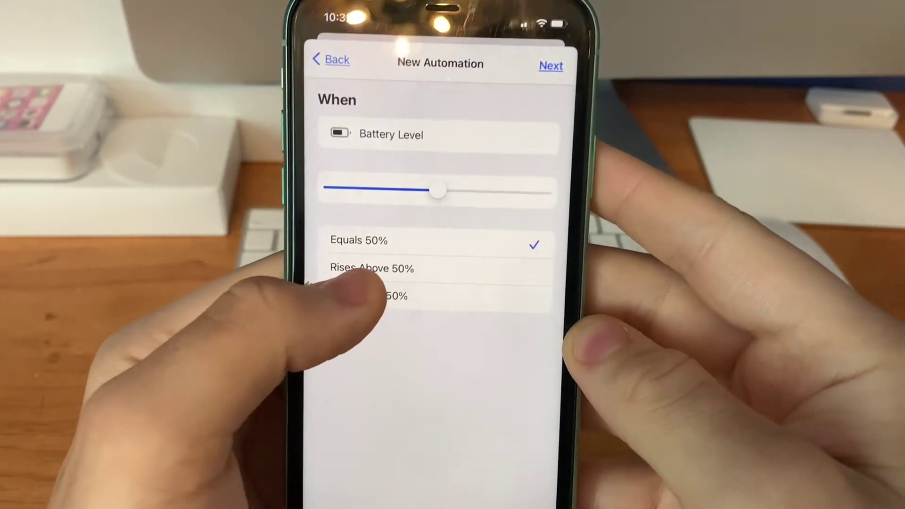
Change the battery trigger to fire when the level Falls Below 50%.
{"action": "left_click", "coordinate": [380, 307]}
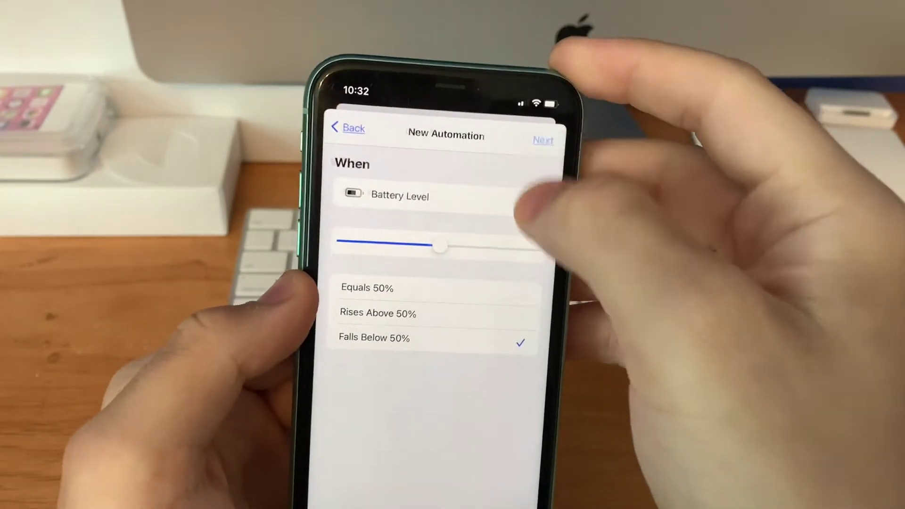
Add a Speak Text action and start entering 'Please charge' as its text.
{"action": "left_click", "coordinate": [542, 135]}
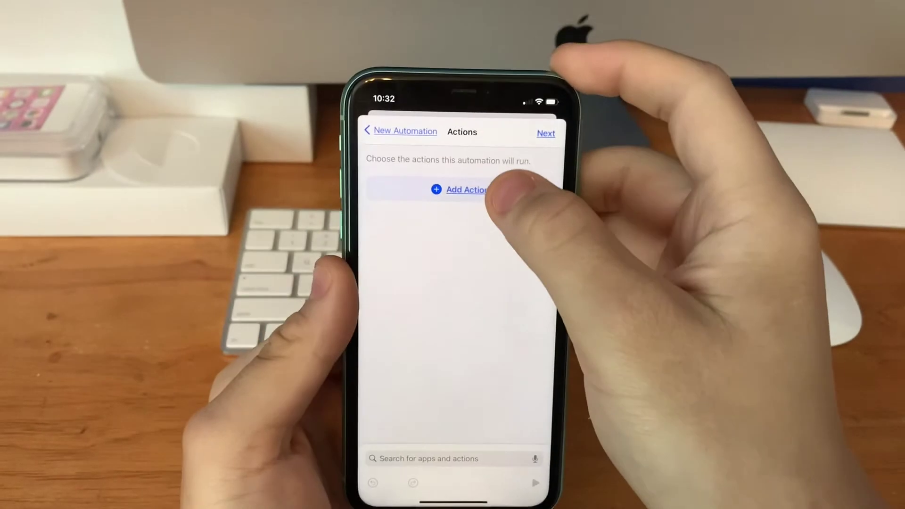
{"action": "left_click", "coordinate": [467, 202]}
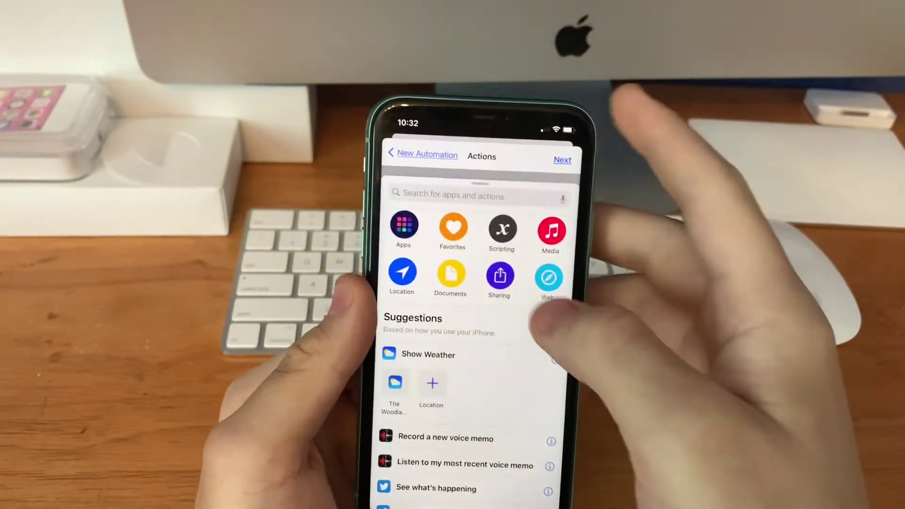
{"action": "left_click", "coordinate": [495, 206]}
{"action": "type", "text": "Speak"}
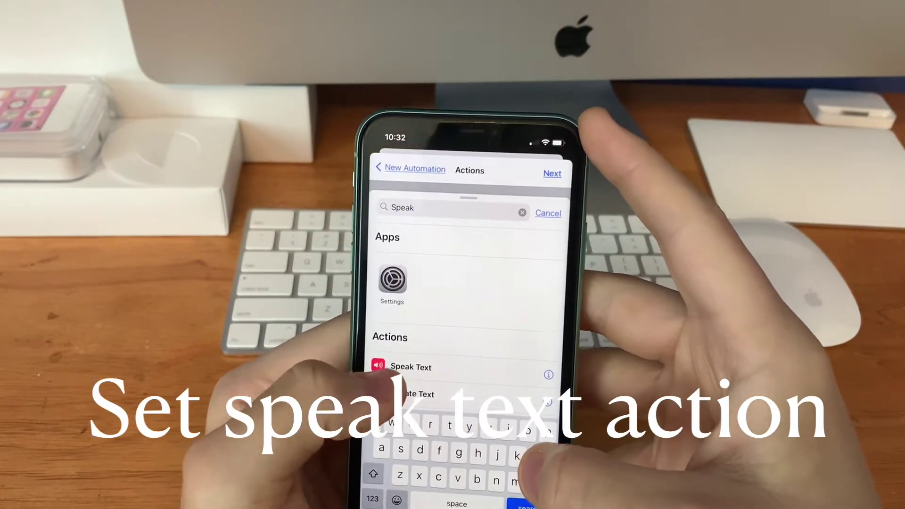
{"action": "left_click", "coordinate": [410, 367]}
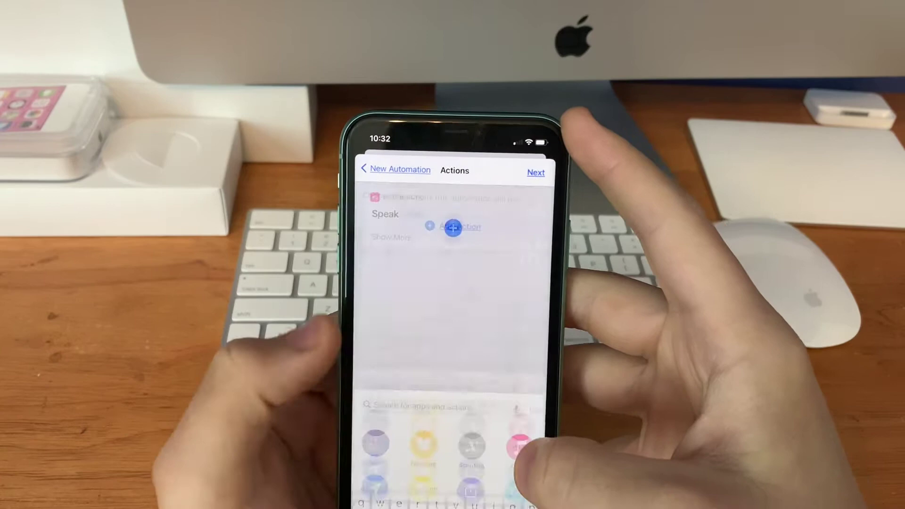
{"action": "left_click", "coordinate": [456, 232]}
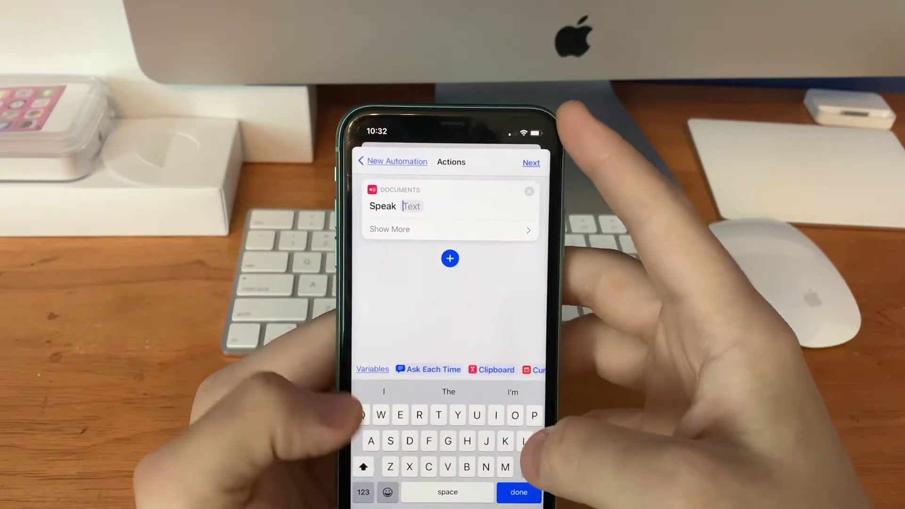
{"action": "type", "text": "Plese charge"}
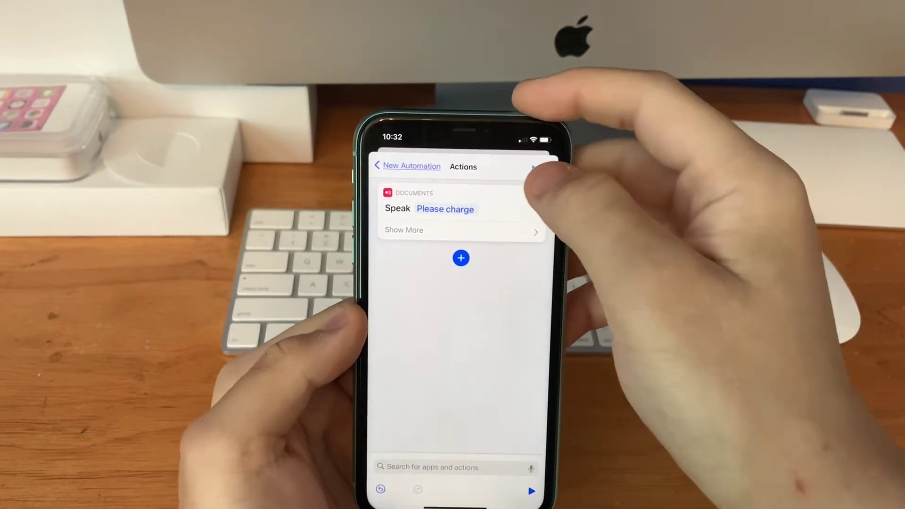
Turn off Ask Before Running for the battery automation and confirm Don't Ask.
{"action": "left_click", "coordinate": [548, 170]}
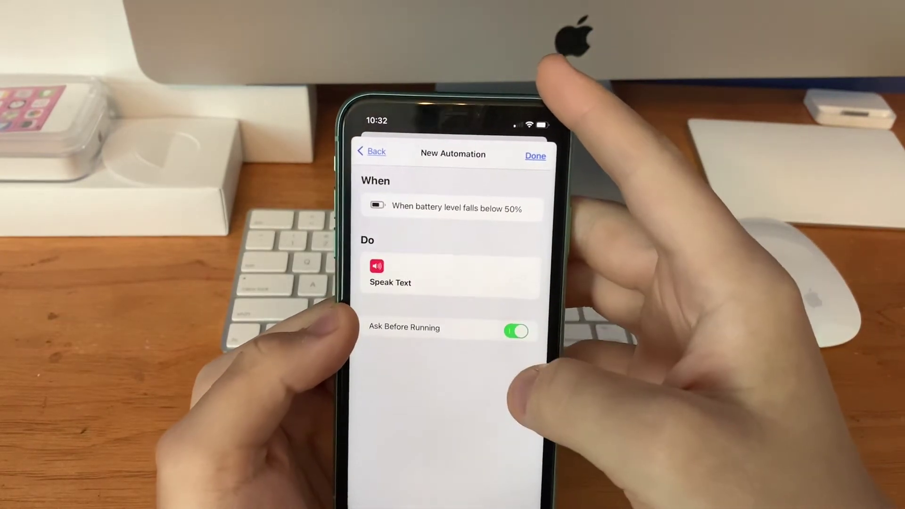
{"action": "left_click", "coordinate": [516, 338]}
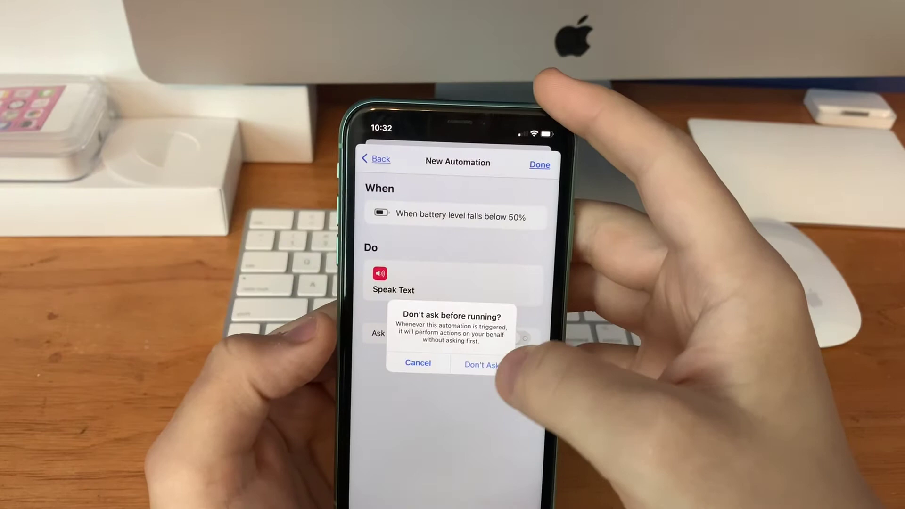
{"action": "left_click", "coordinate": [481, 365]}
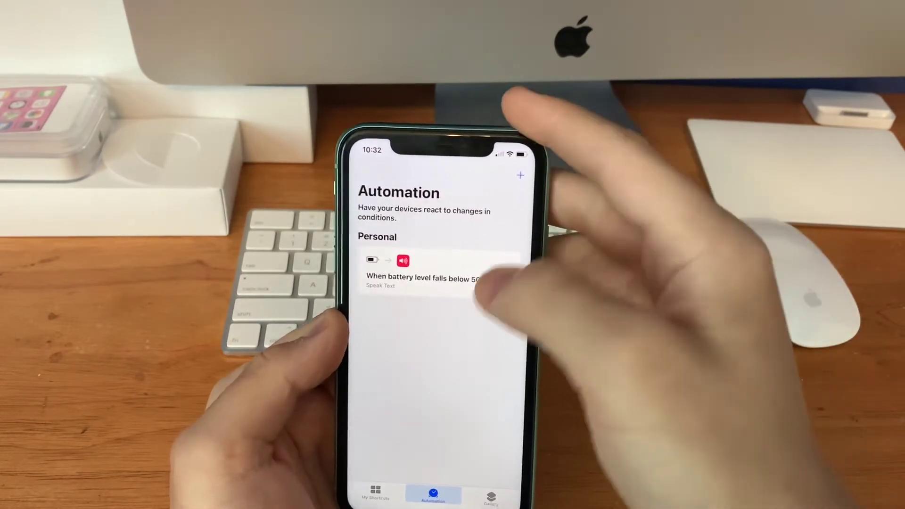
Open the battery automation's Speak Text action and test-run it to hear 'Please charge'.
{"action": "left_click", "coordinate": [438, 287]}
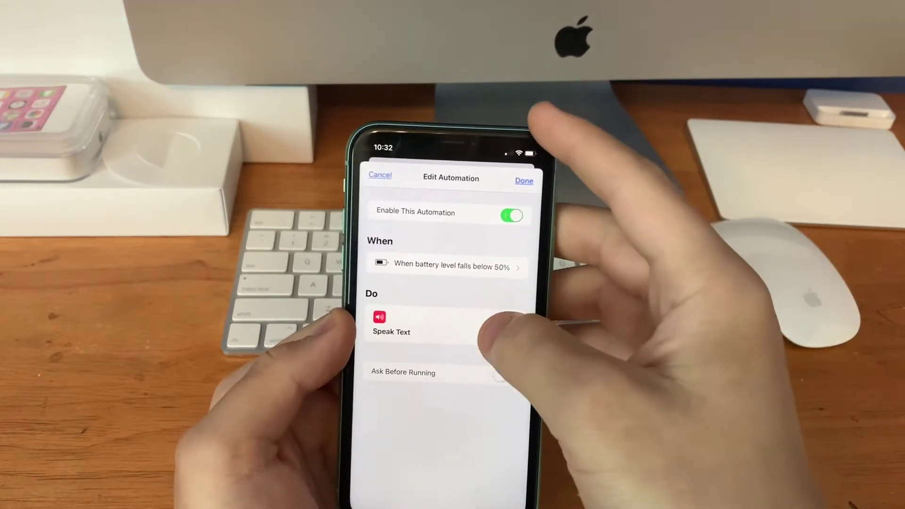
{"action": "left_click", "coordinate": [438, 327]}
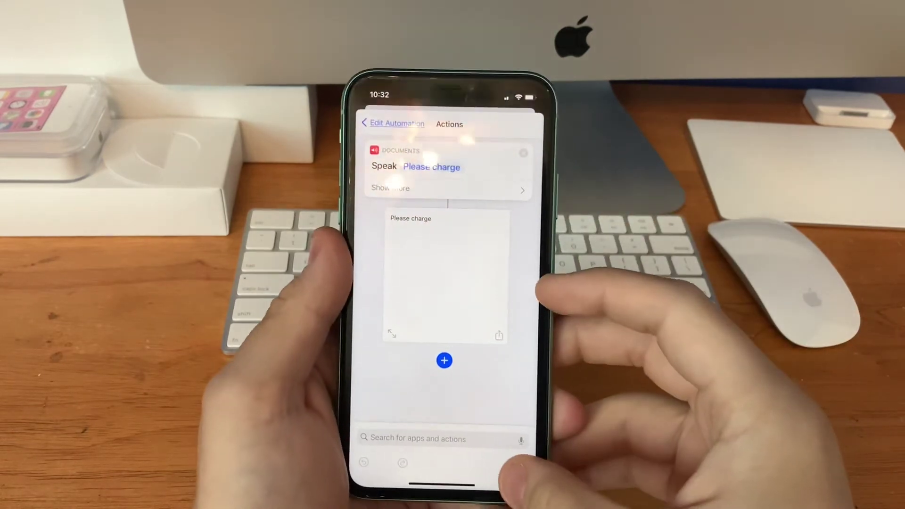
{"action": "left_click", "coordinate": [527, 463]}
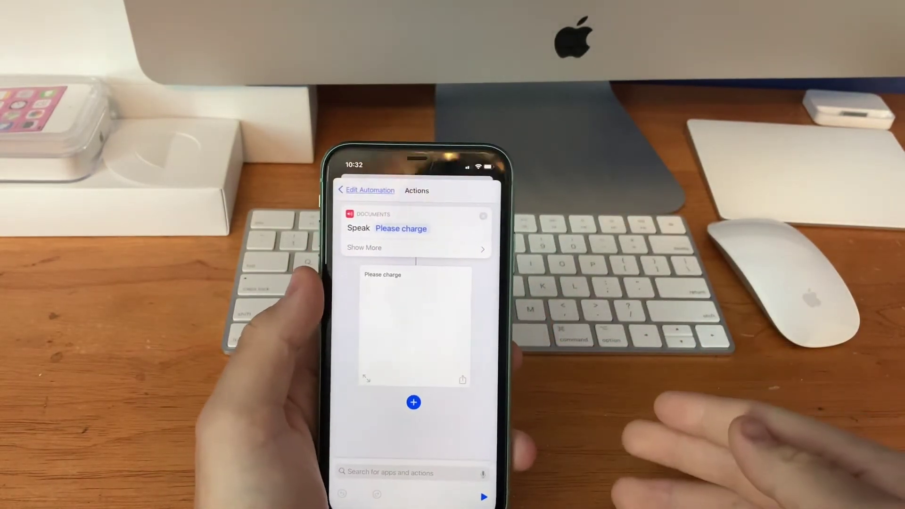
Go back to the Edit Automation summary for the below-50% battery automation.
{"action": "left_click", "coordinate": [403, 170]}
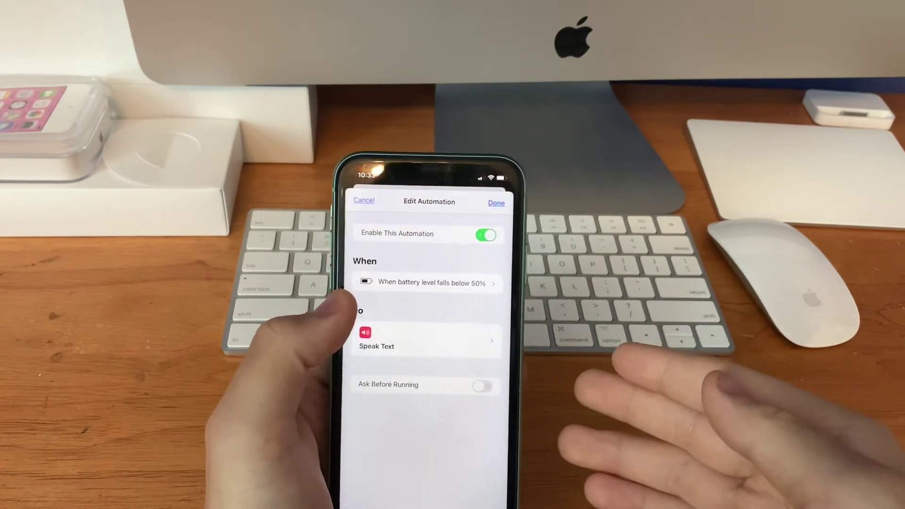